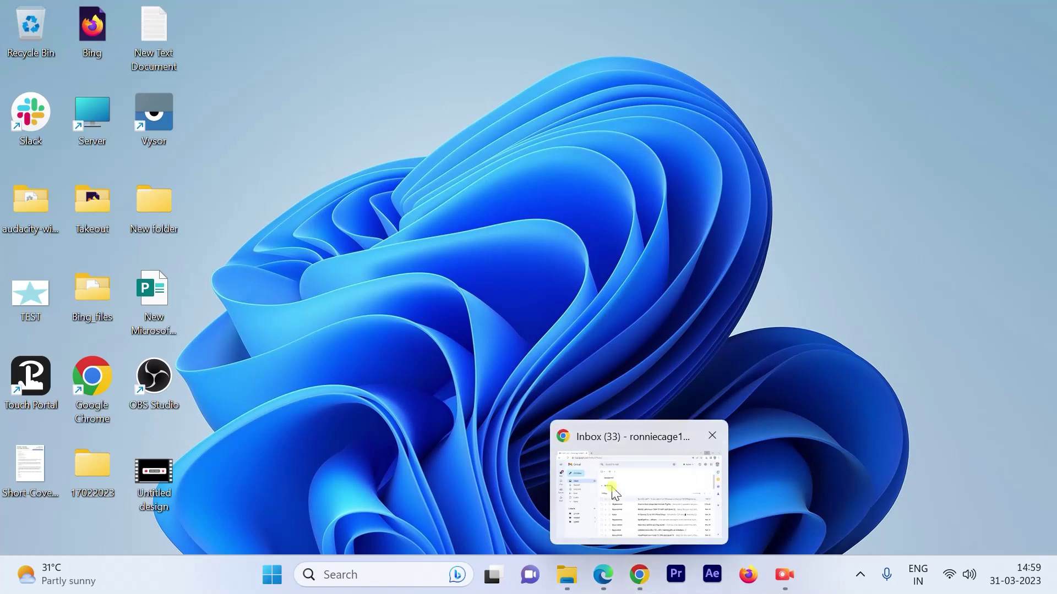
Step: Bring the Chrome window forward and show the Gmail inbox with 33 unread messages
left_click(612, 493)
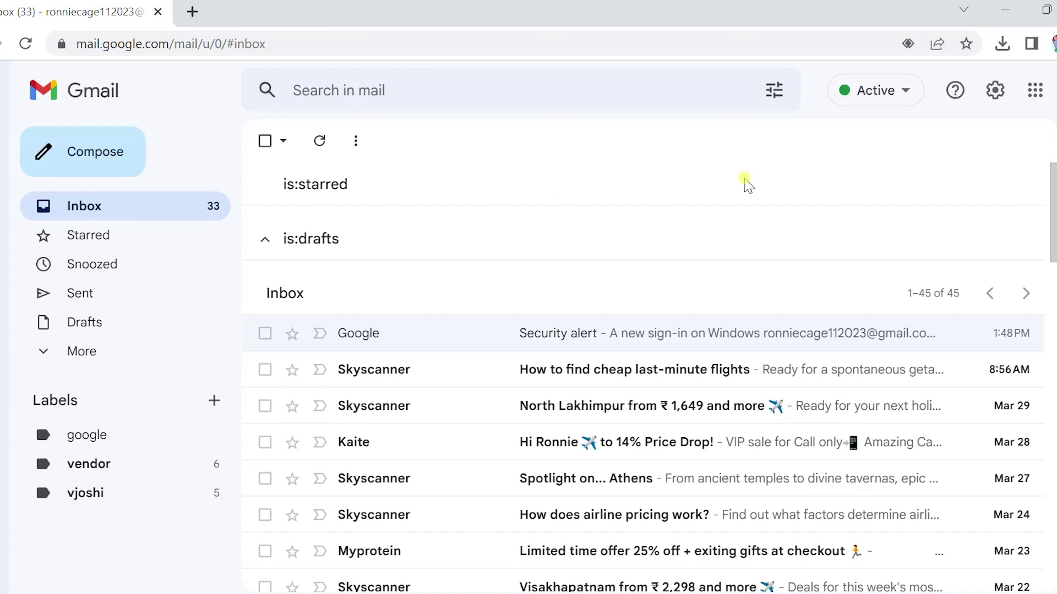
left_click(91, 202)
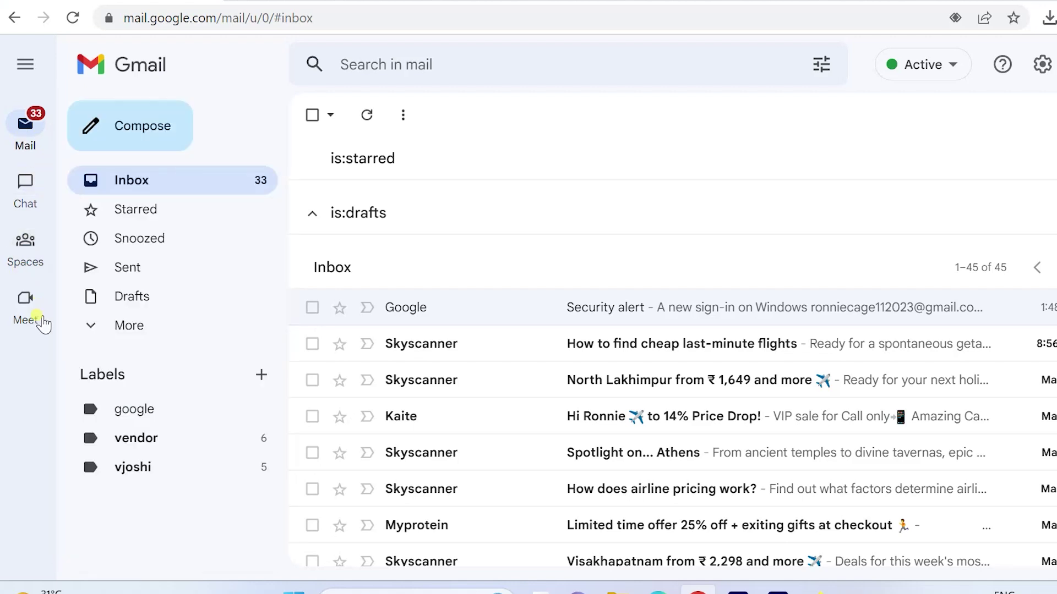
left_click(143, 191)
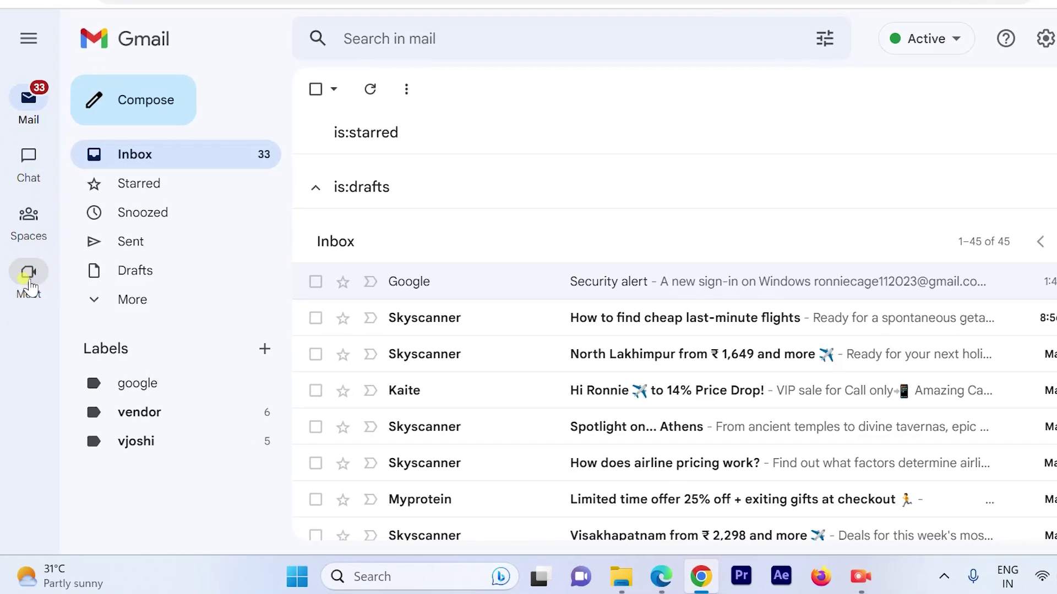
Step: Open Gmail's Meet panel and preview the Join with a code prompt, then dismiss it
left_click(28, 276)
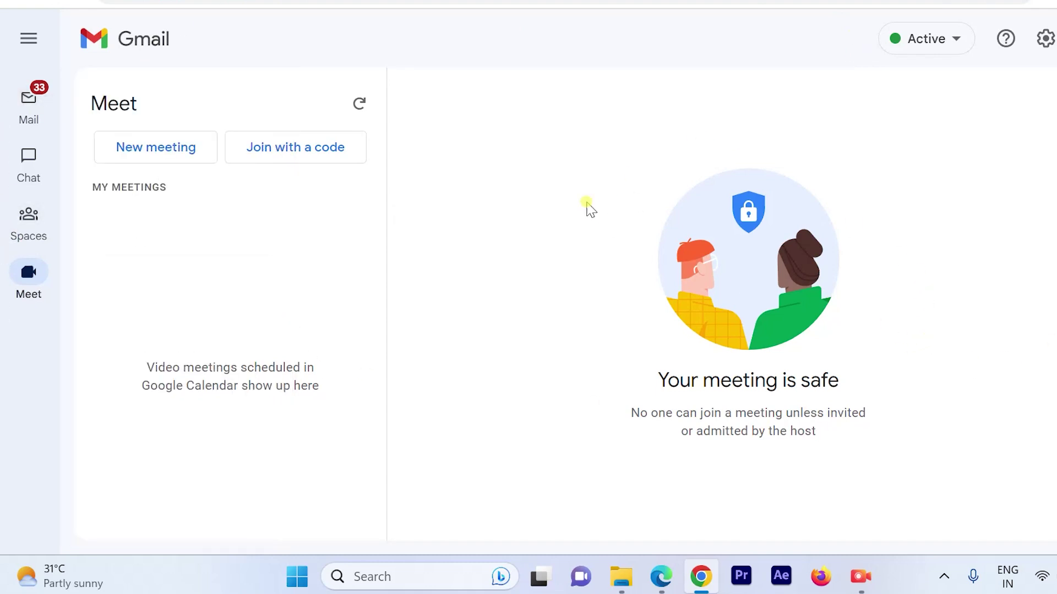
left_click(310, 161)
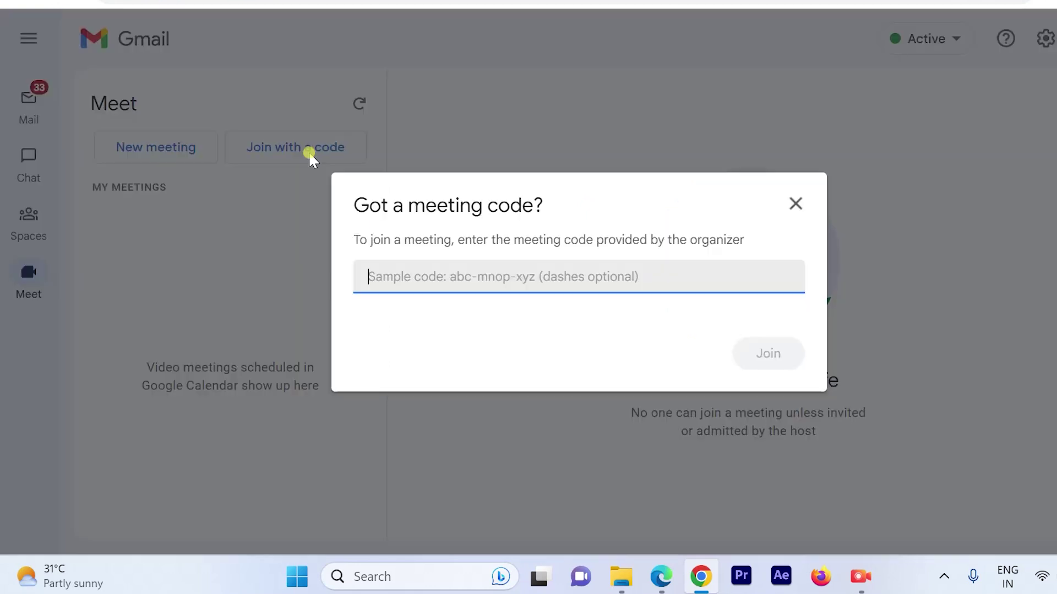
left_click(805, 213)
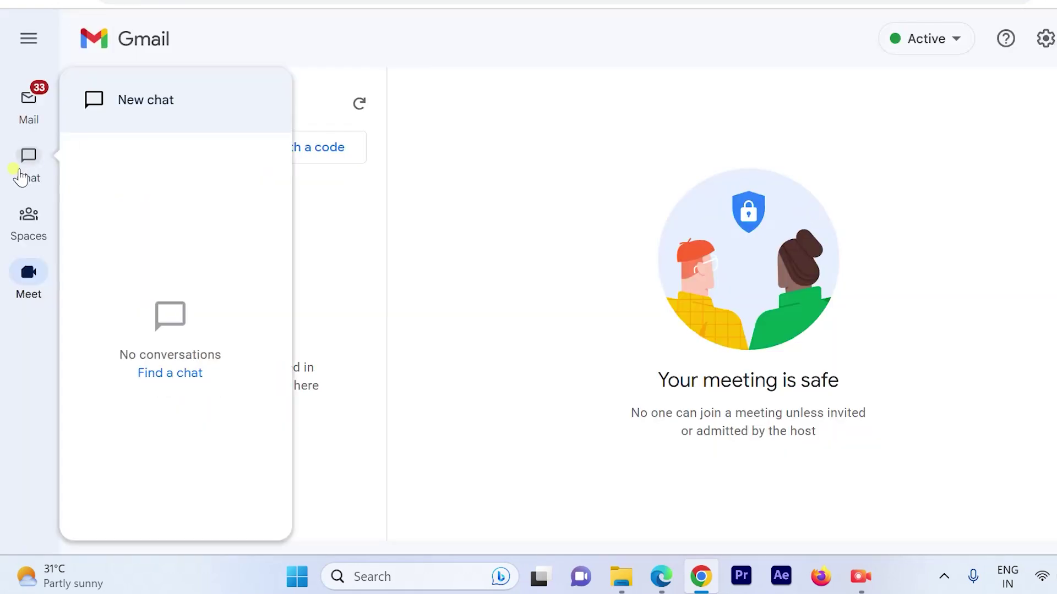
left_click(34, 107)
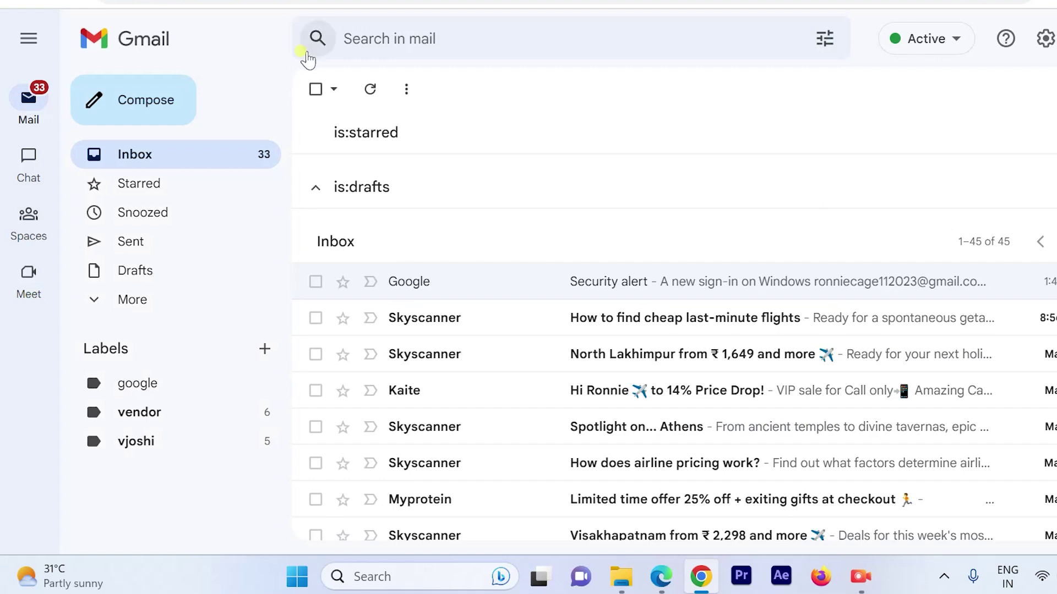
left_click(381, 37)
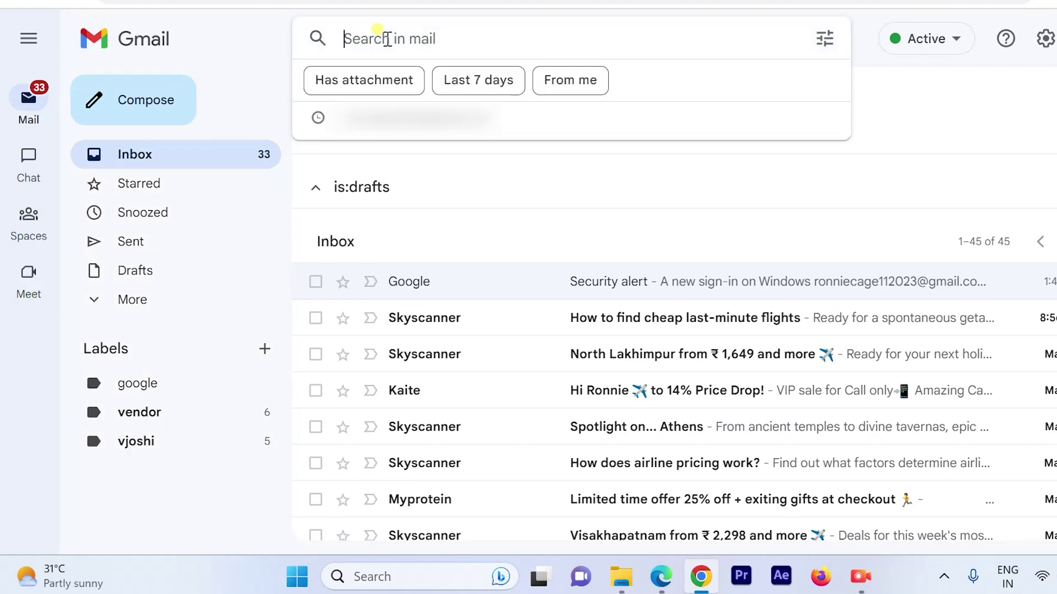
mouse_move(570, 118)
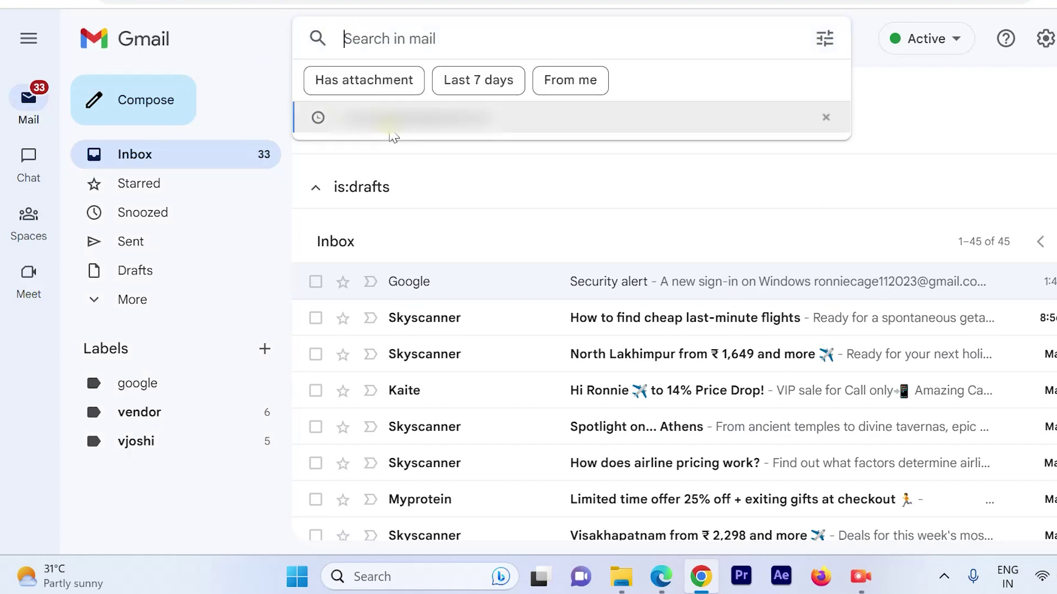
left_click(390, 130)
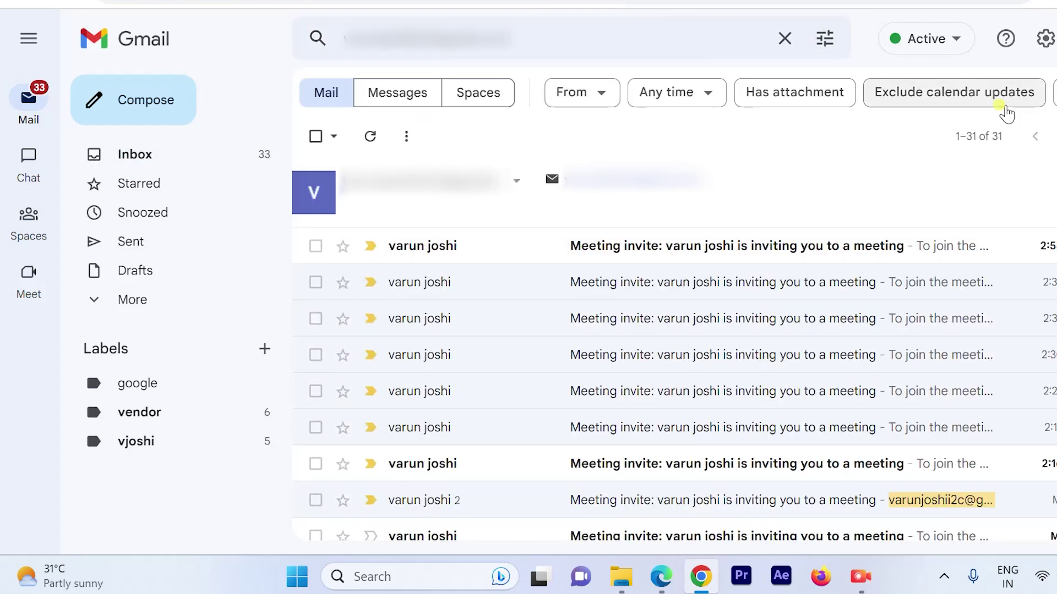
left_click(835, 246)
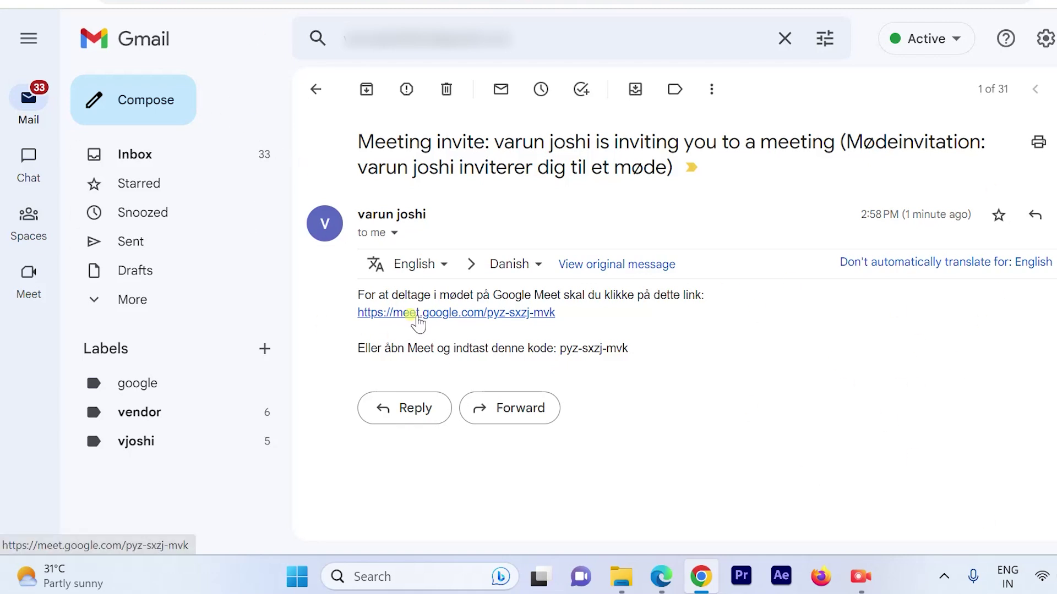
left_click(418, 322)
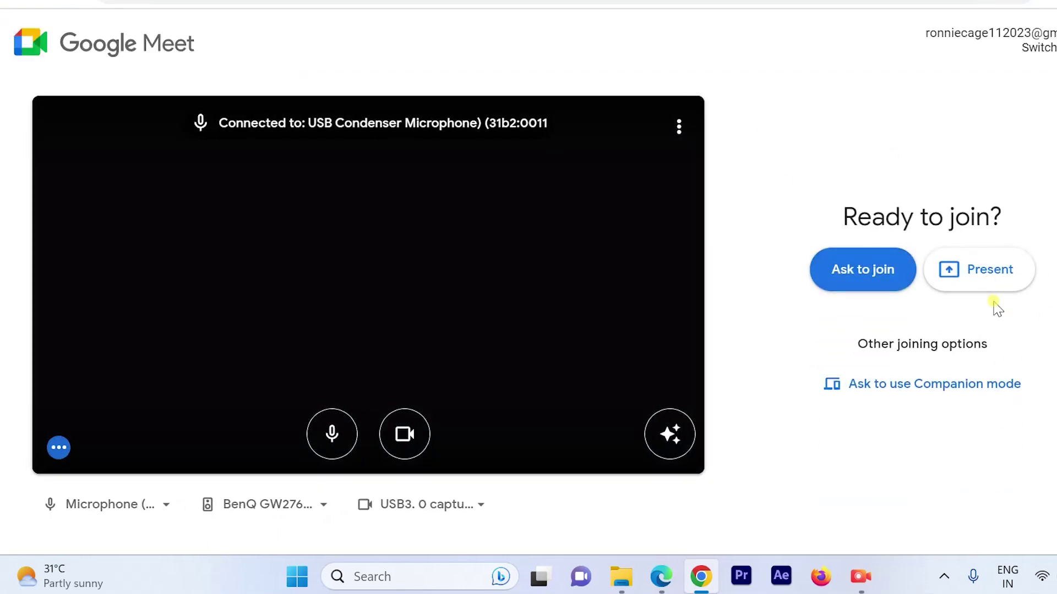
key("ctrl+shift+Tab")
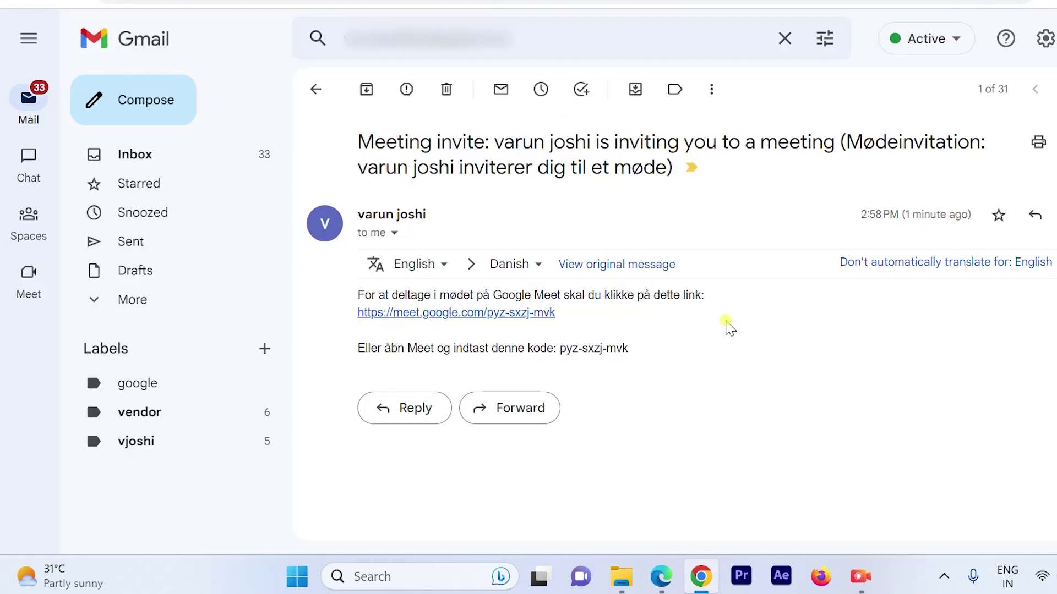
left_click_drag(562, 349, 652, 357)
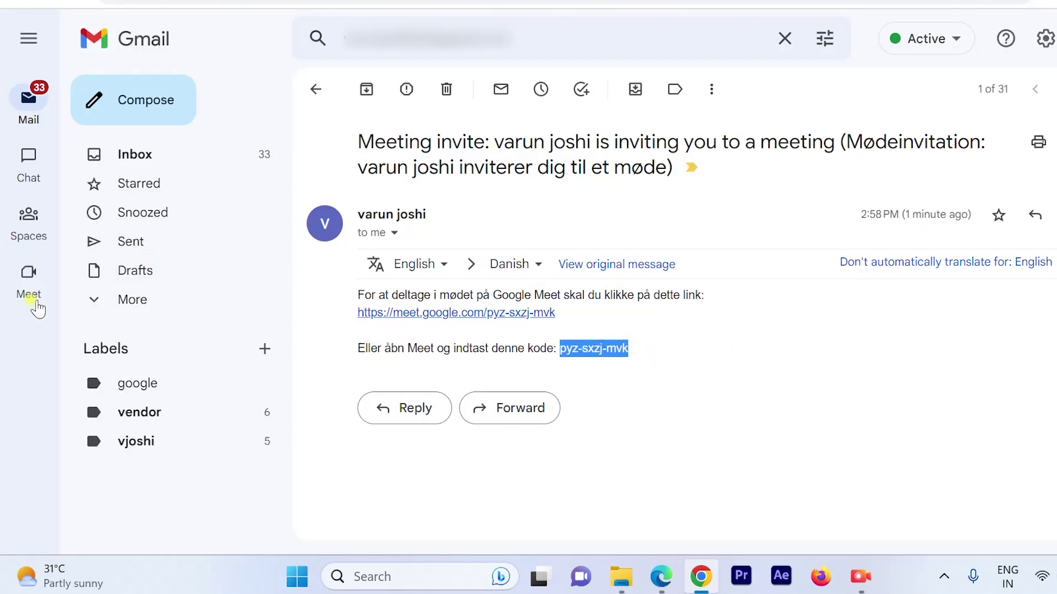
left_click(35, 284)
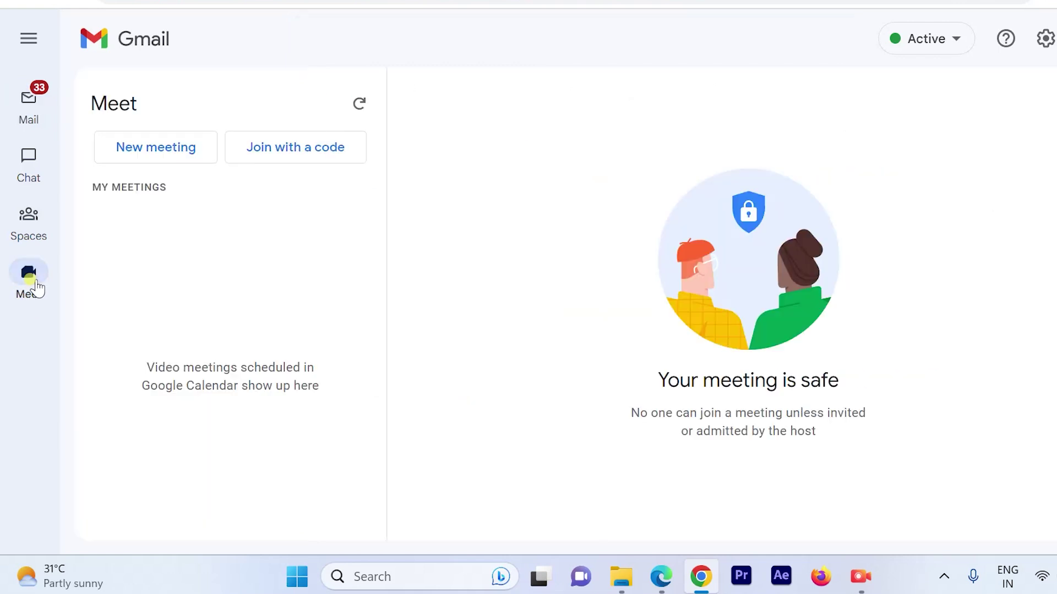
left_click(295, 151)
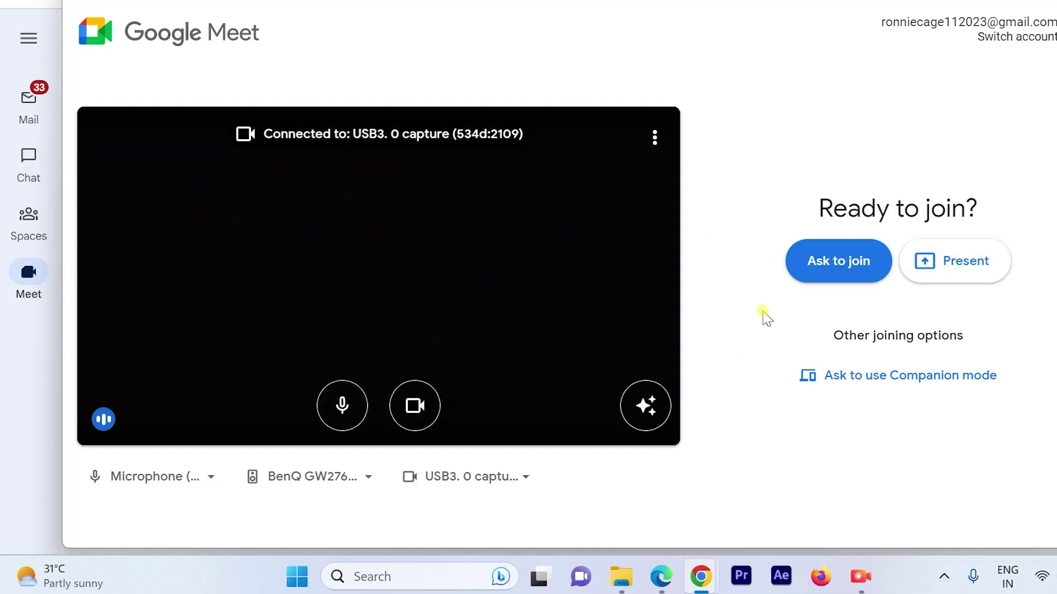
left_click(409, 408)
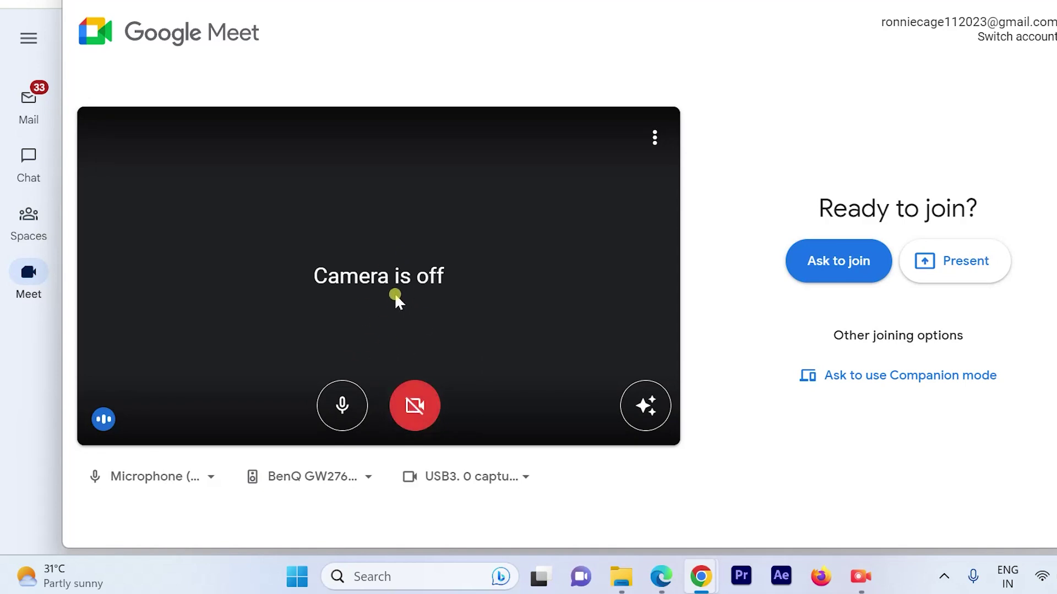
left_click(401, 405)
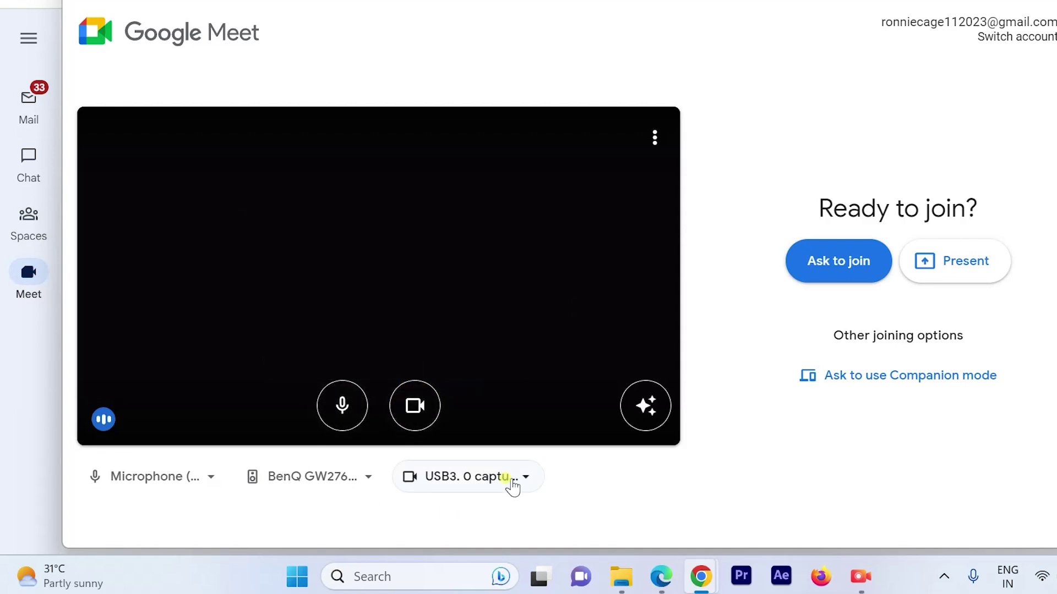
left_click(341, 407)
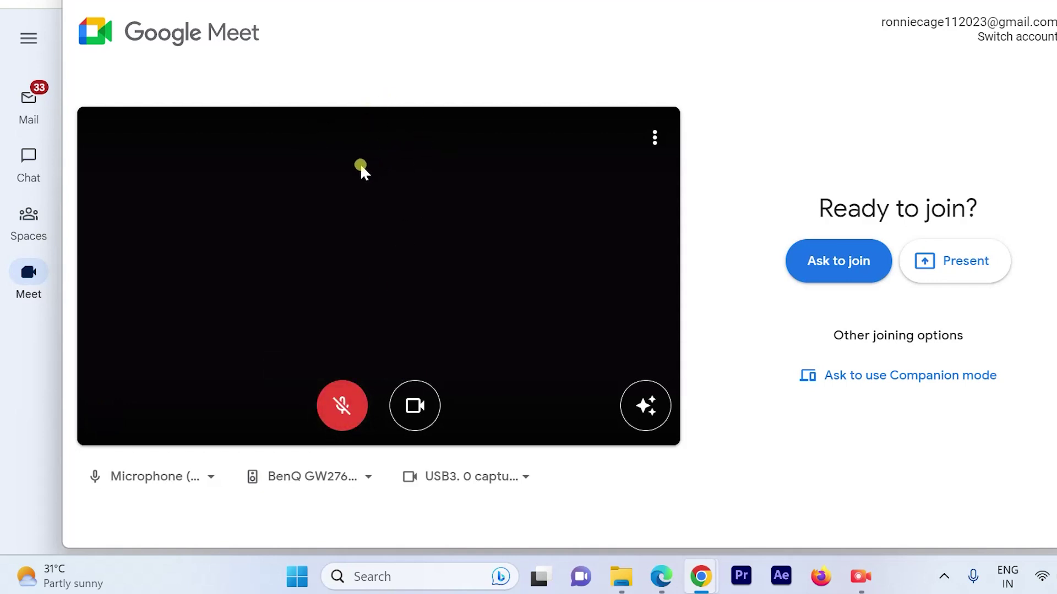
left_click(342, 408)
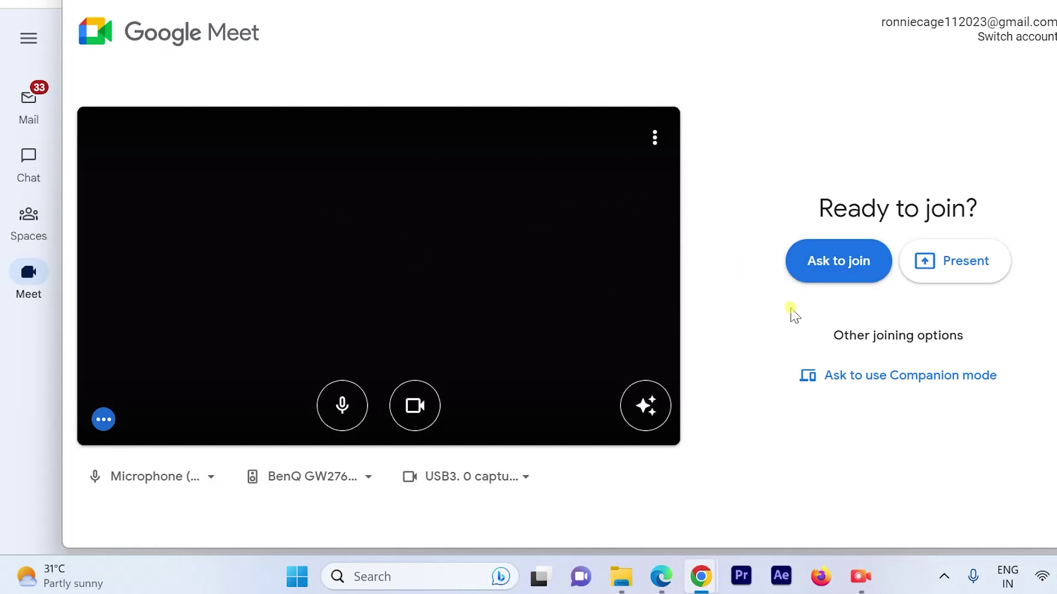
Step: Ask to join the Google Meet call and wait for the host's admission
left_click(838, 263)
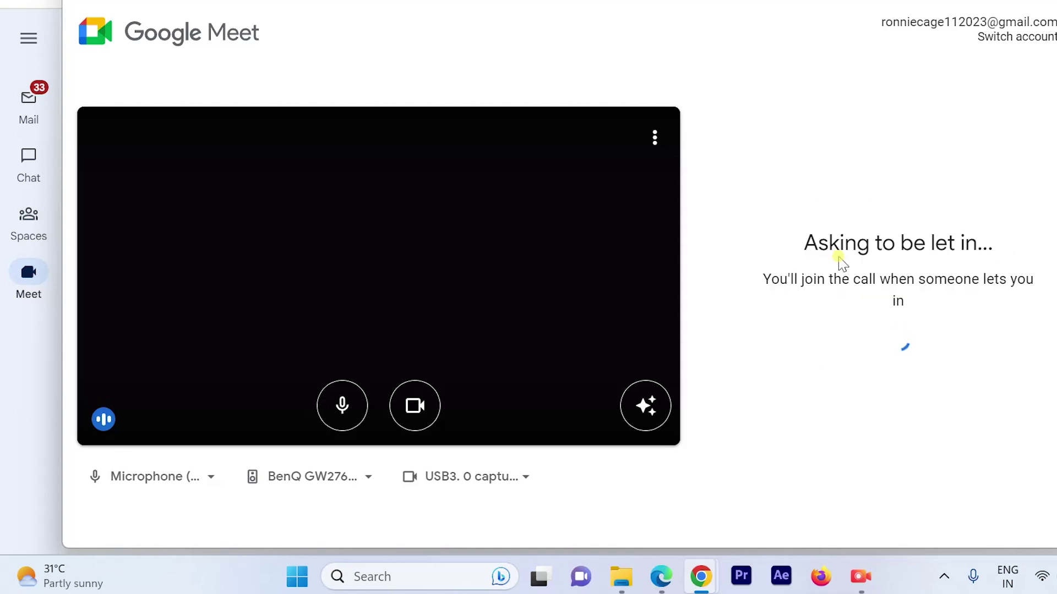